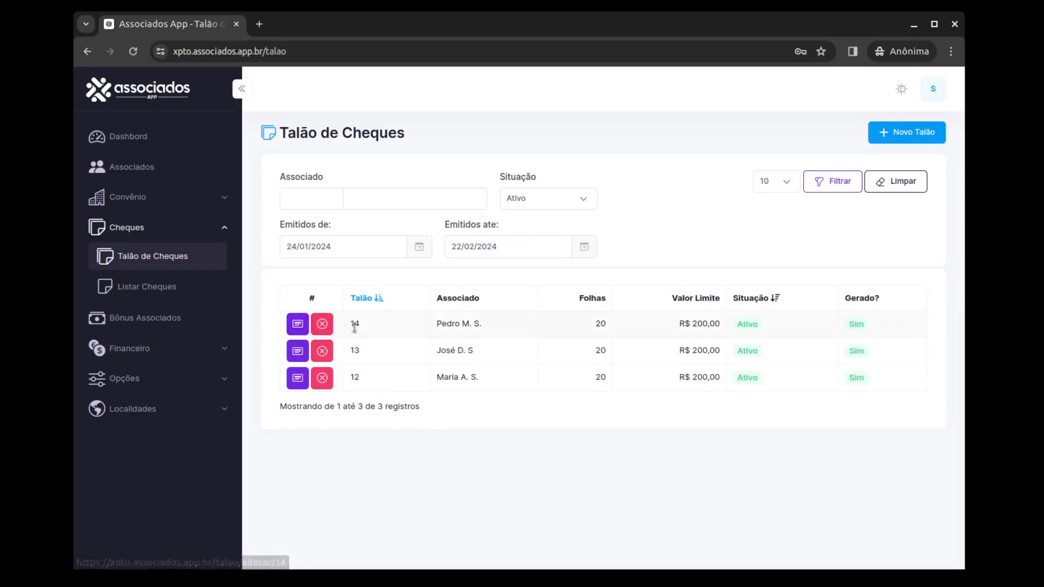
Open chequebook 14, examine its cheque numbers and the status of each cheque, and return to the chequebook list.
click(298, 324)
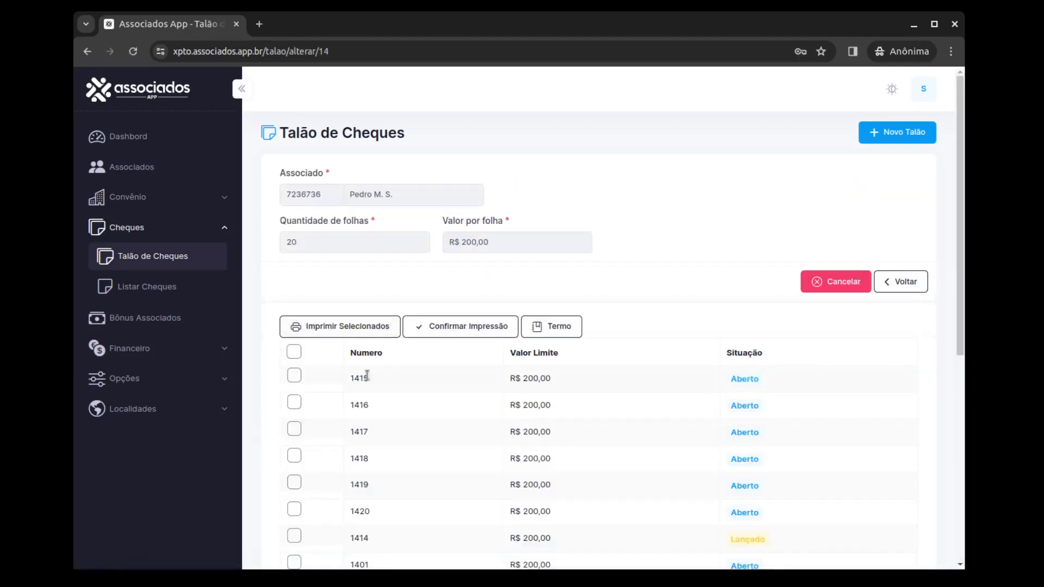
scroll(367, 375, down, 4)
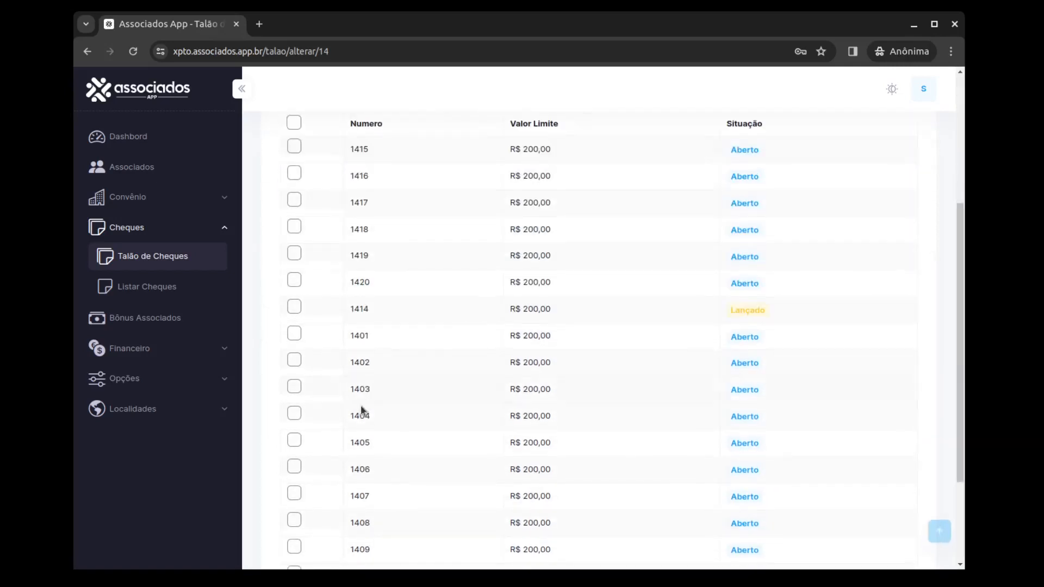
scroll(362, 411, down, 3)
double_click(354, 196)
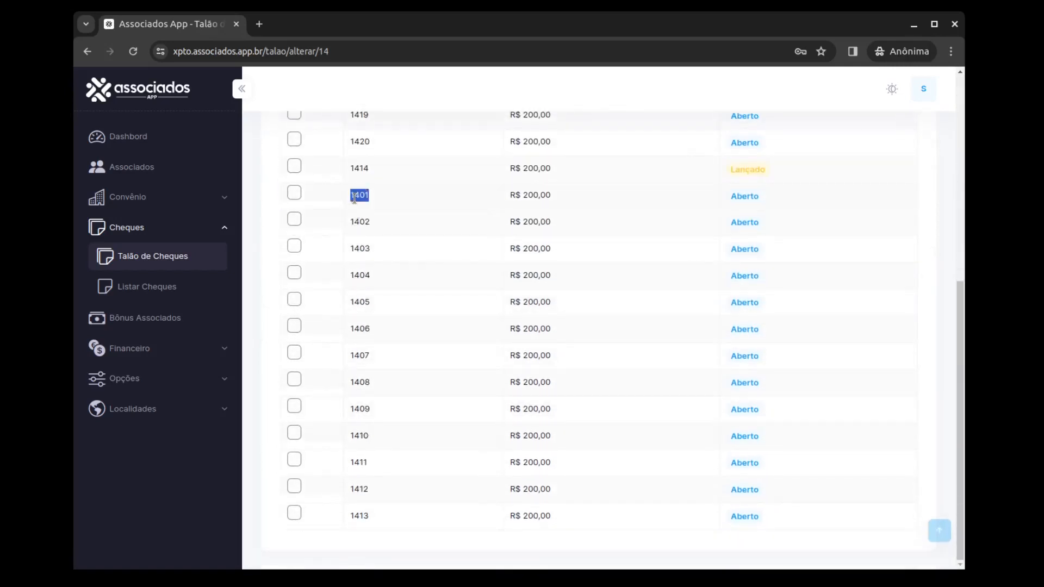
scroll(436, 288, up, 5)
scroll(440, 294, down, 1)
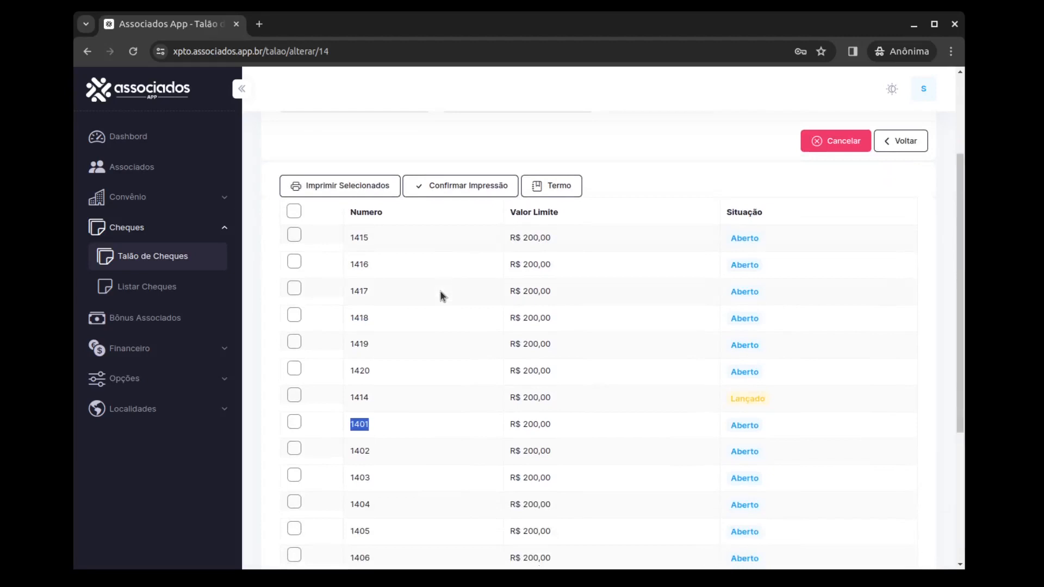
double_click(360, 370)
scroll(459, 357, up, 3)
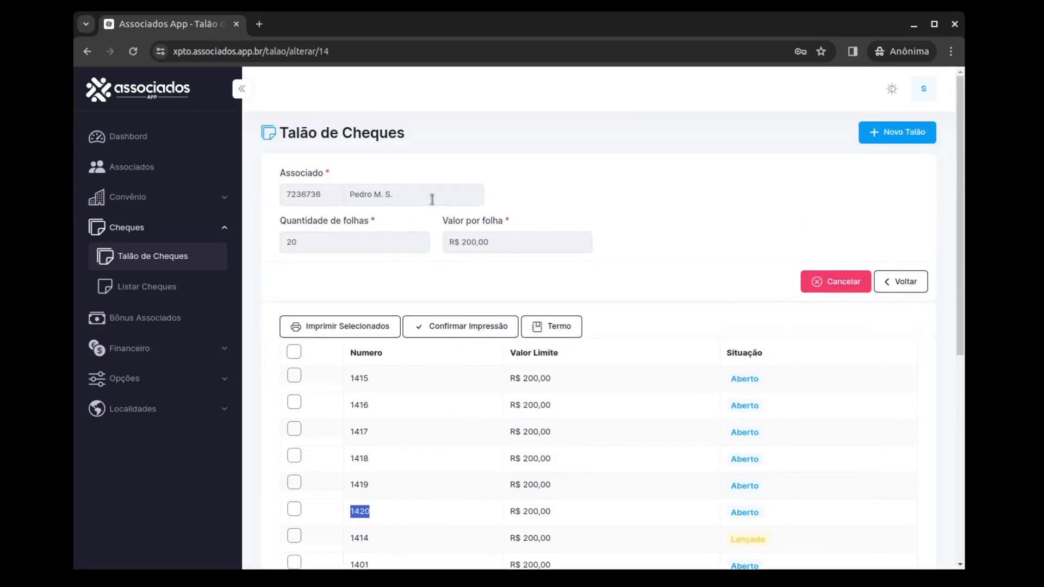
scroll(761, 398, down, 3)
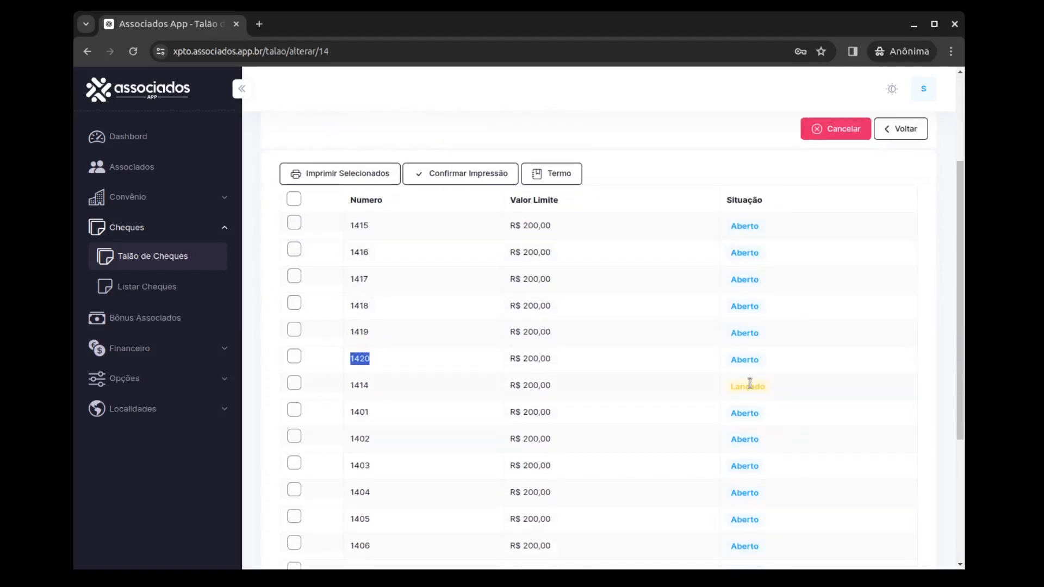
double_click(752, 385)
scroll(810, 296, down, 4)
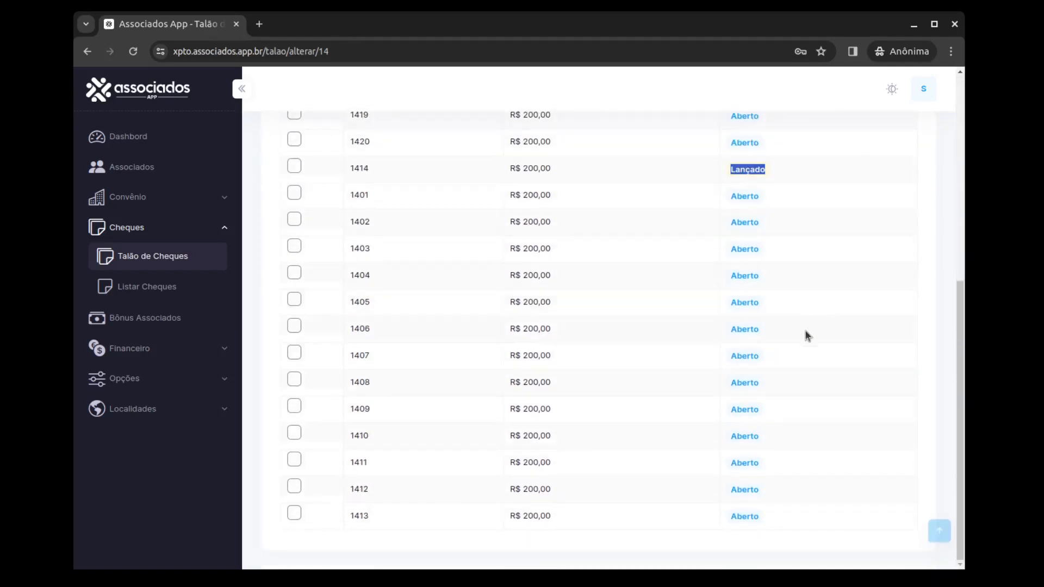
scroll(777, 488, up, 7)
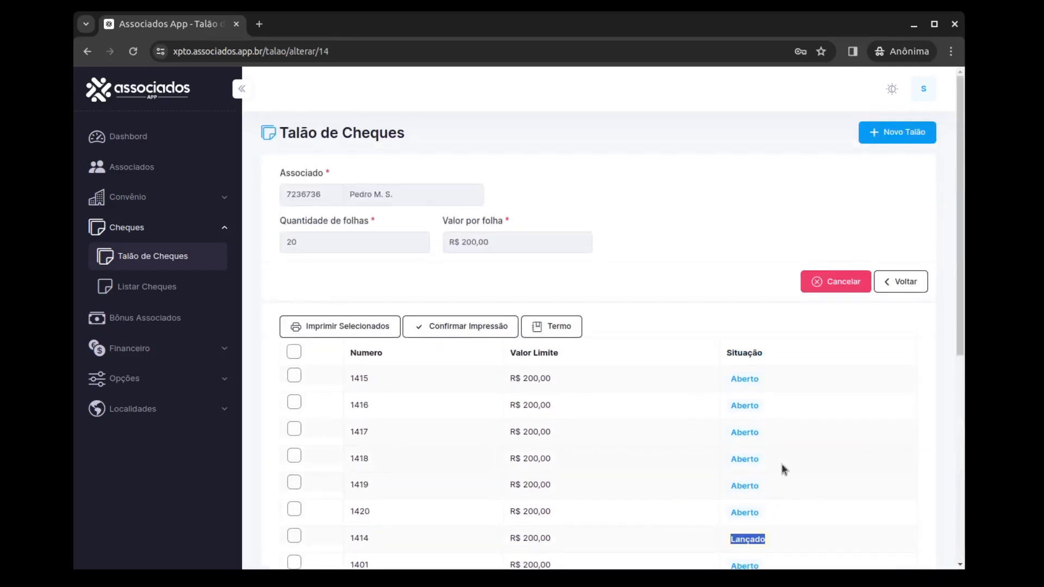
click(904, 287)
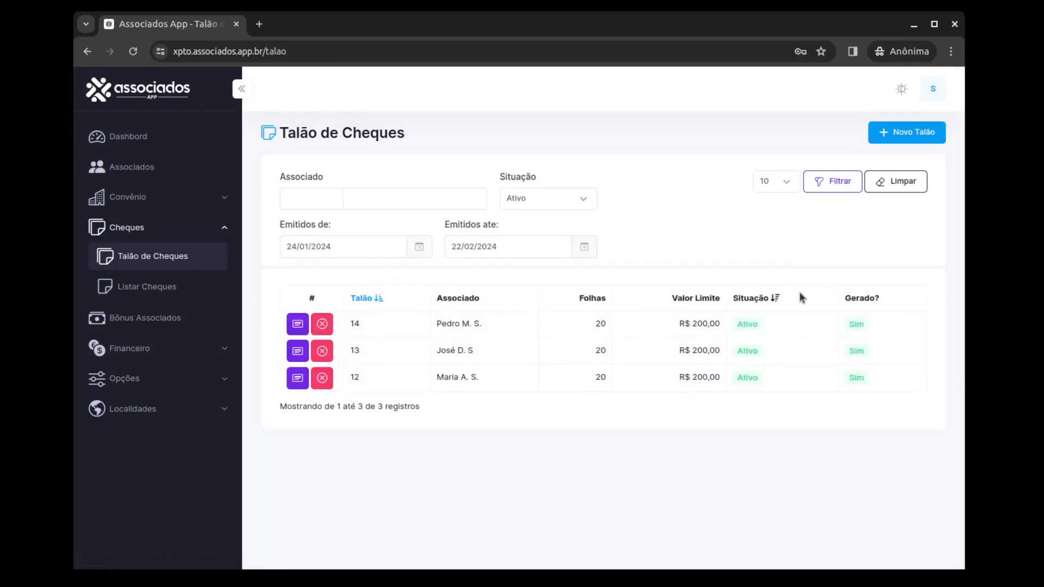
Start a new chequebook and choose the second associate suggested for "jo" as its holder.
click(898, 132)
click(368, 200)
text(j)
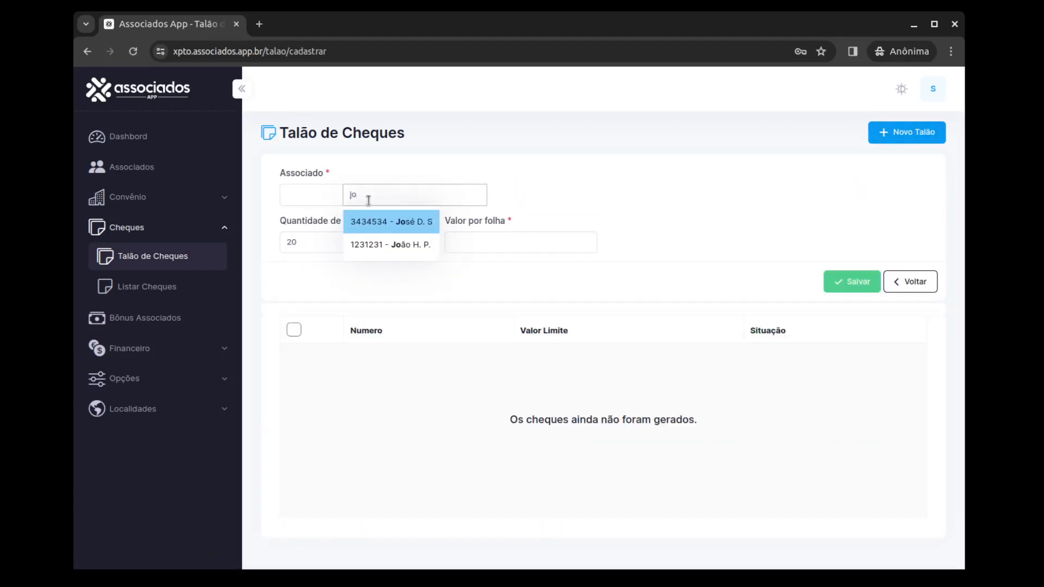
text(o)
click(391, 244)
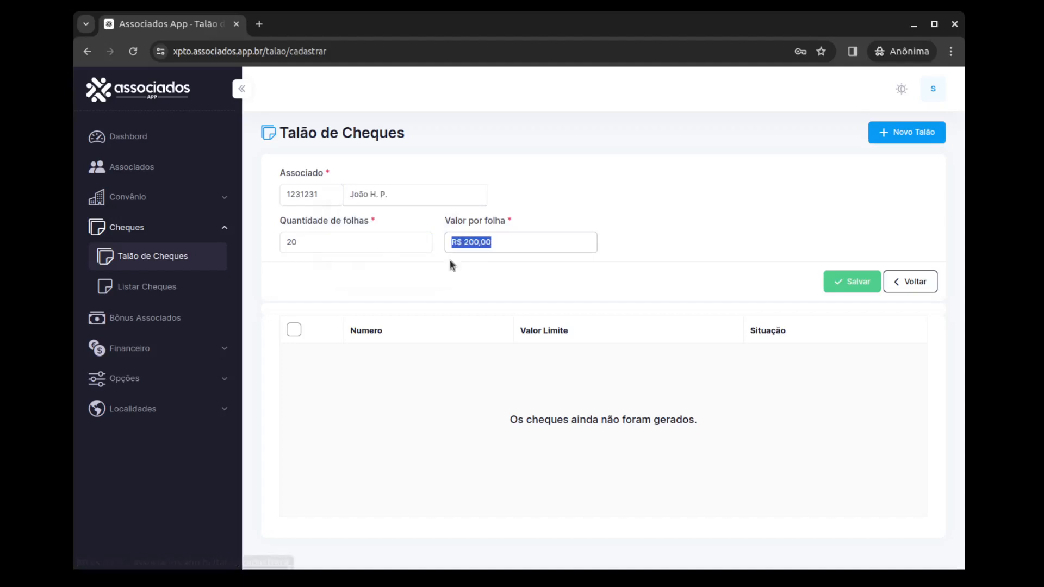
click(640, 185)
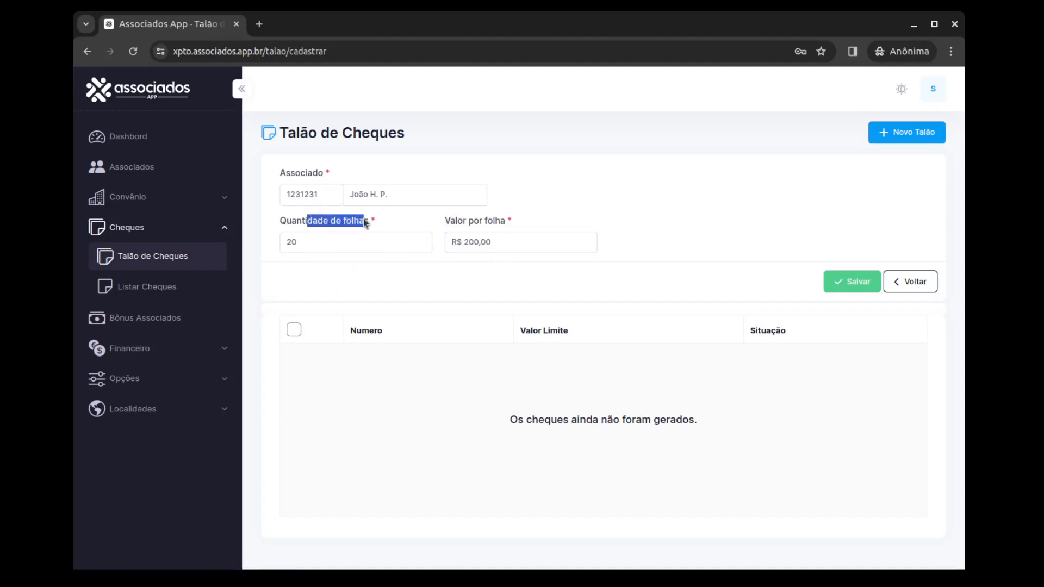
Set the new chequebook's number of sheets to 10.
double_click(341, 240)
text(10)
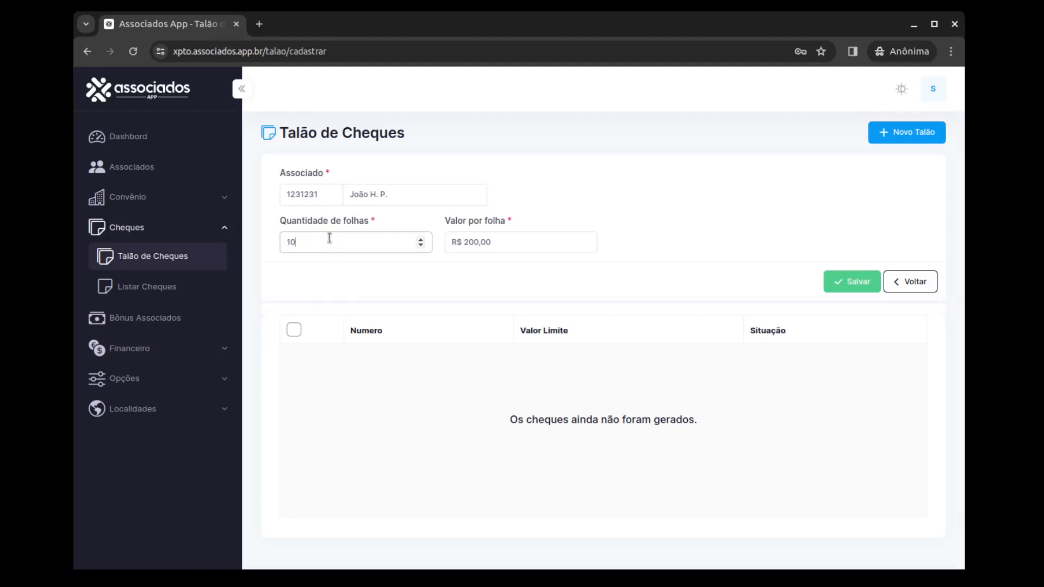
click(380, 280)
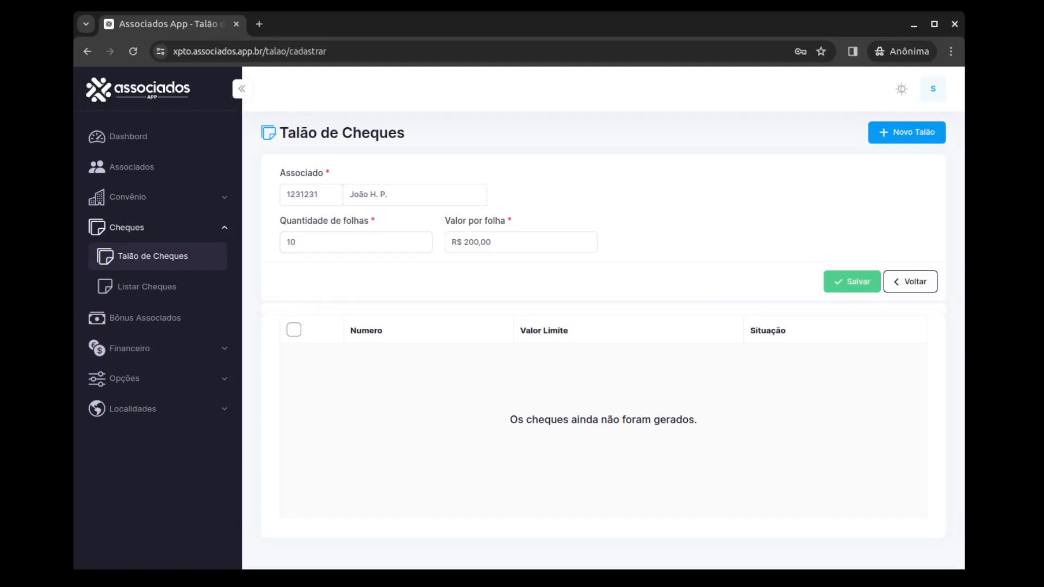
Set the number of sheets to 20 and save the new chequebook.
drag(306, 246, 247, 231)
text(20)
key(Tab)
click(521, 250)
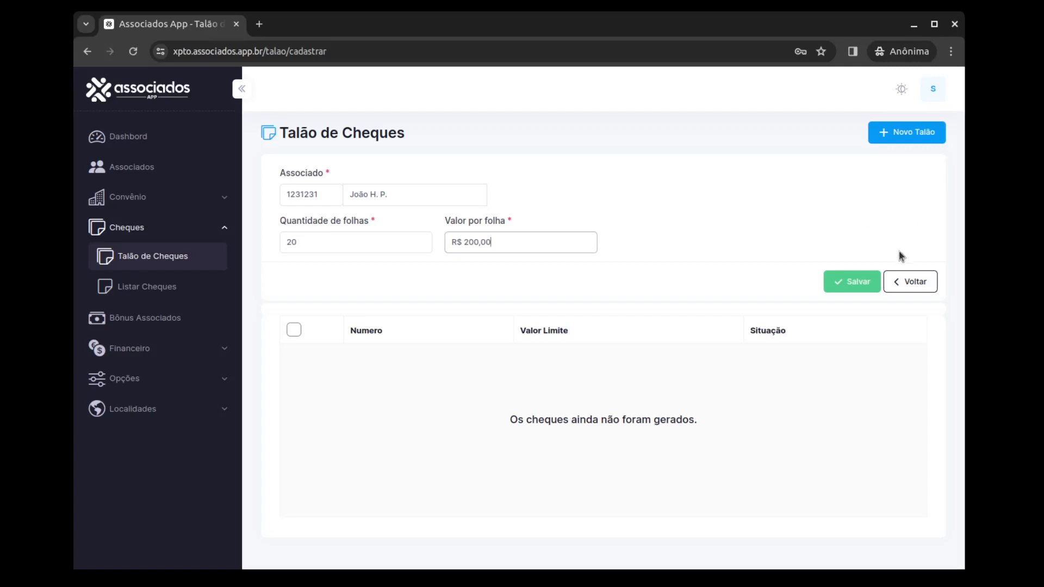
click(839, 282)
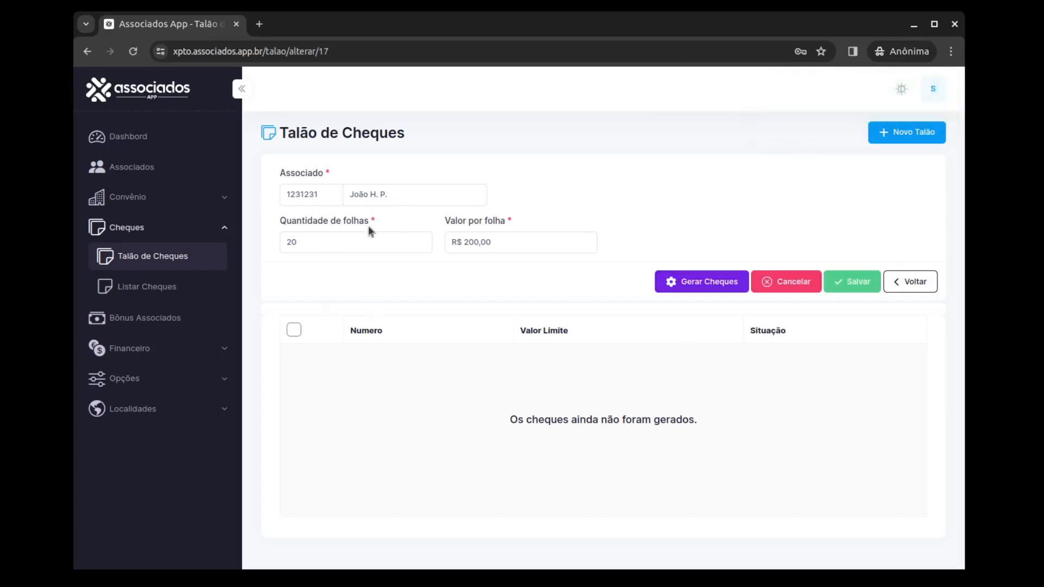
Generate the cheques for the saved chequebook and check the first and last cheque numbers.
click(679, 287)
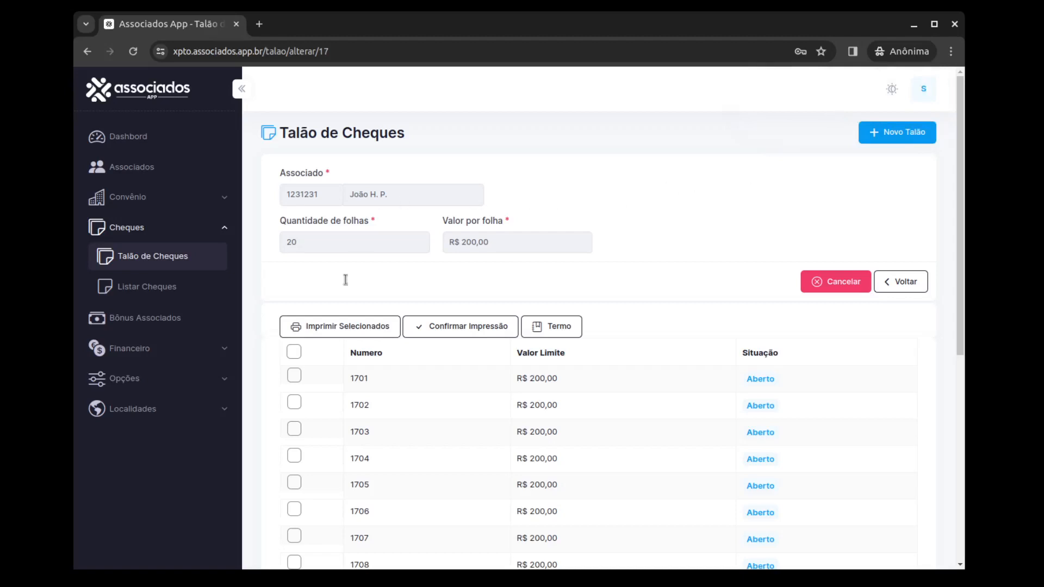
double_click(357, 378)
scroll(373, 390, down, 5)
scroll(373, 390, down, 2)
double_click(353, 515)
scroll(353, 516, up, 6)
Select all generated cheques and open the print confirmation, cancelling it without entering the password.
click(296, 353)
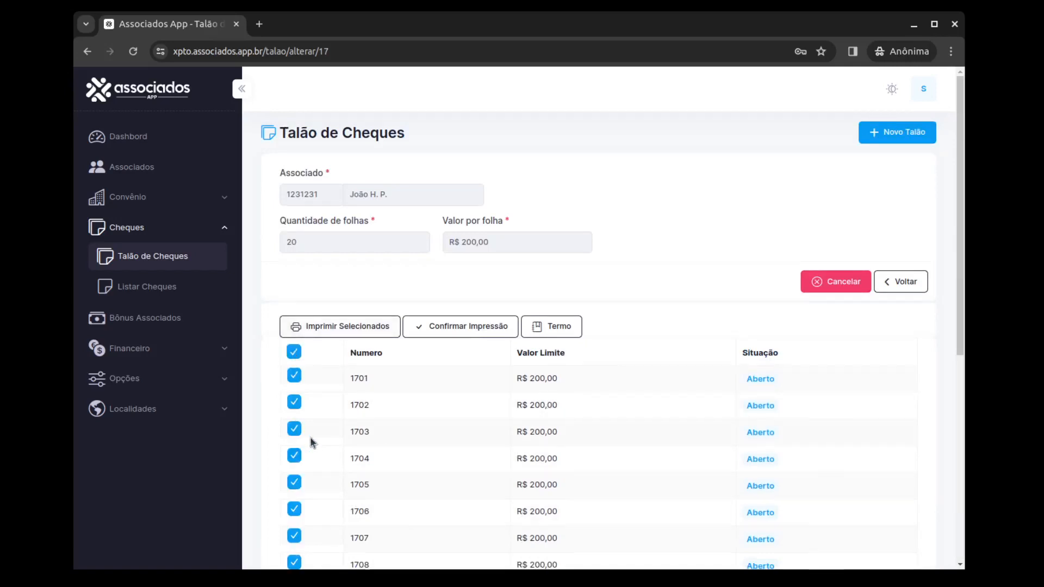
scroll(313, 440, down, 7)
scroll(310, 442, up, 7)
click(479, 328)
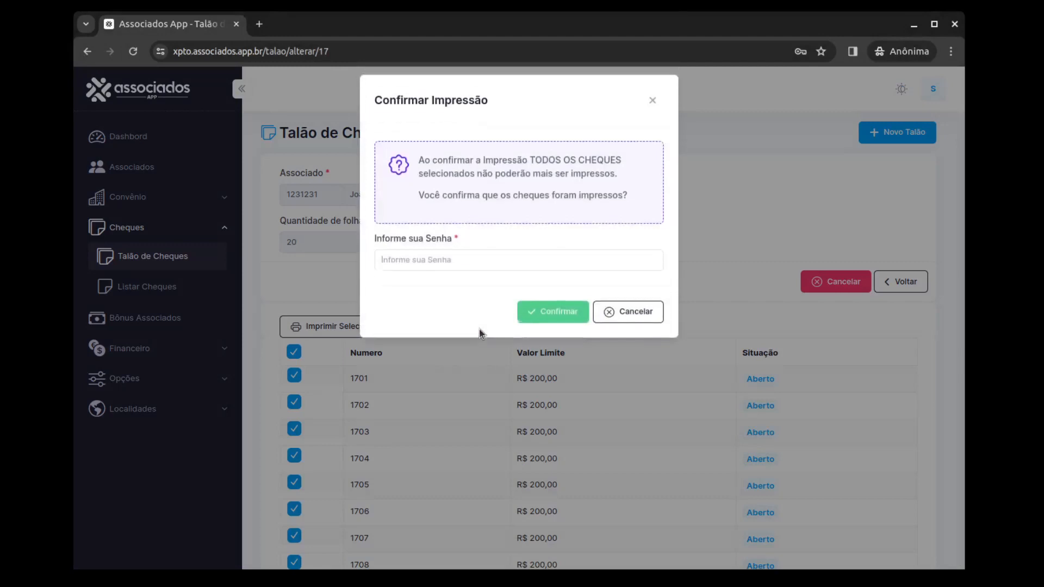
click(650, 320)
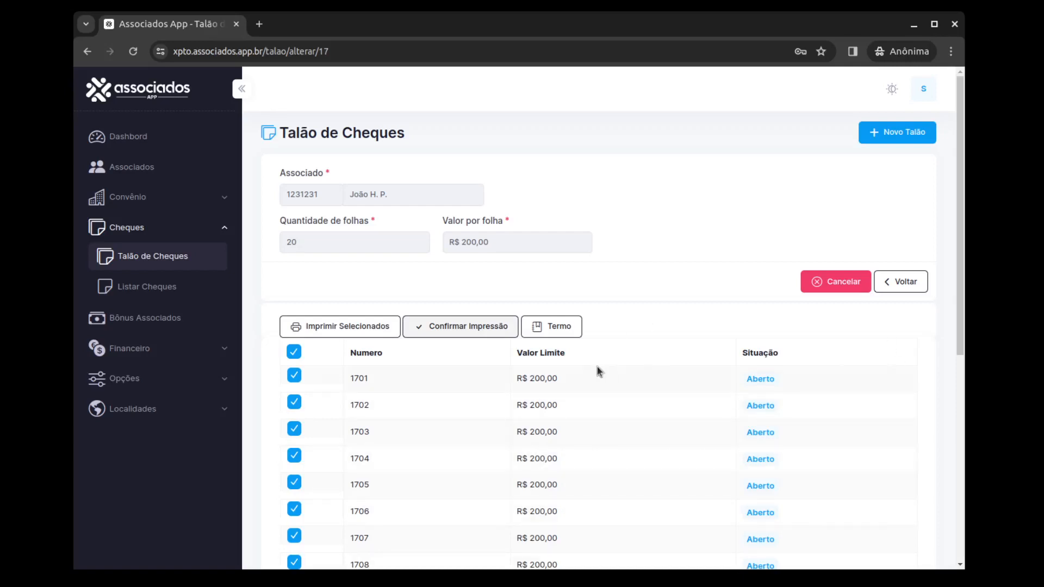
Open the responsibility term for the selected cheques, review its heading details, and close the document.
click(564, 320)
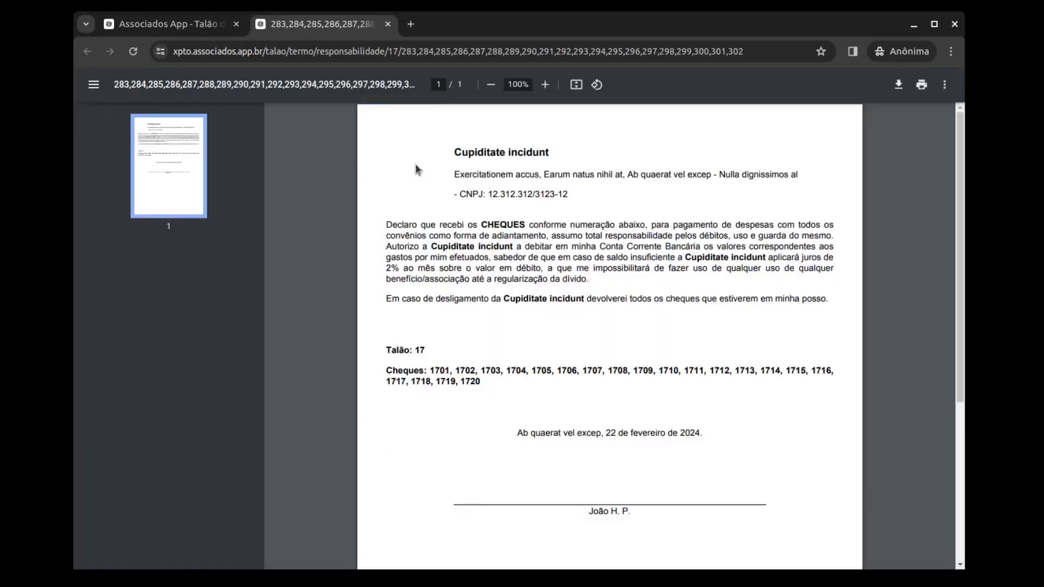
drag(445, 160, 666, 188)
click(641, 199)
click(388, 24)
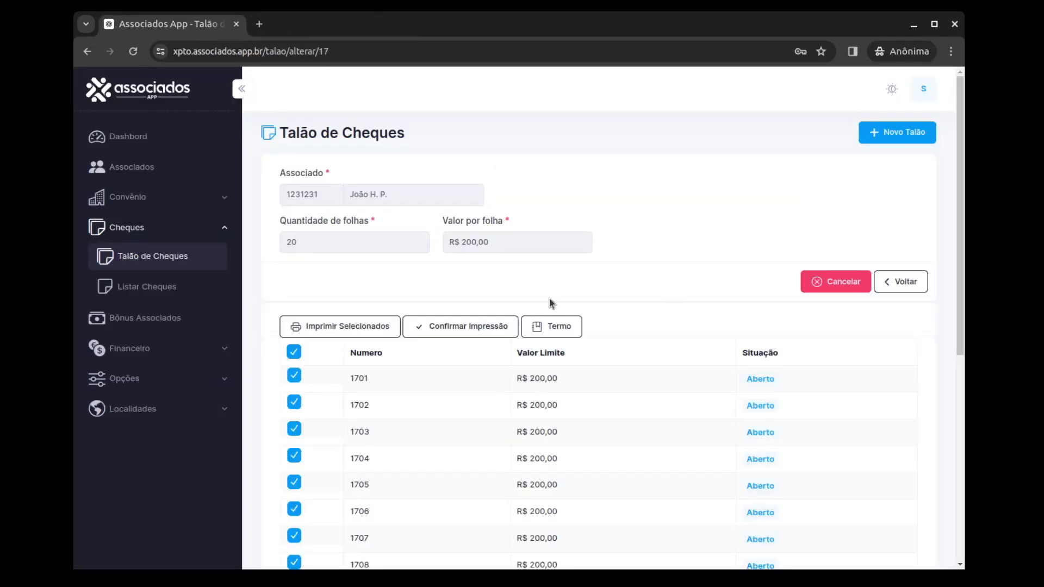
Return to the chequebook list, check the new chequebook's row, and reopen it to review its cheques.
click(901, 281)
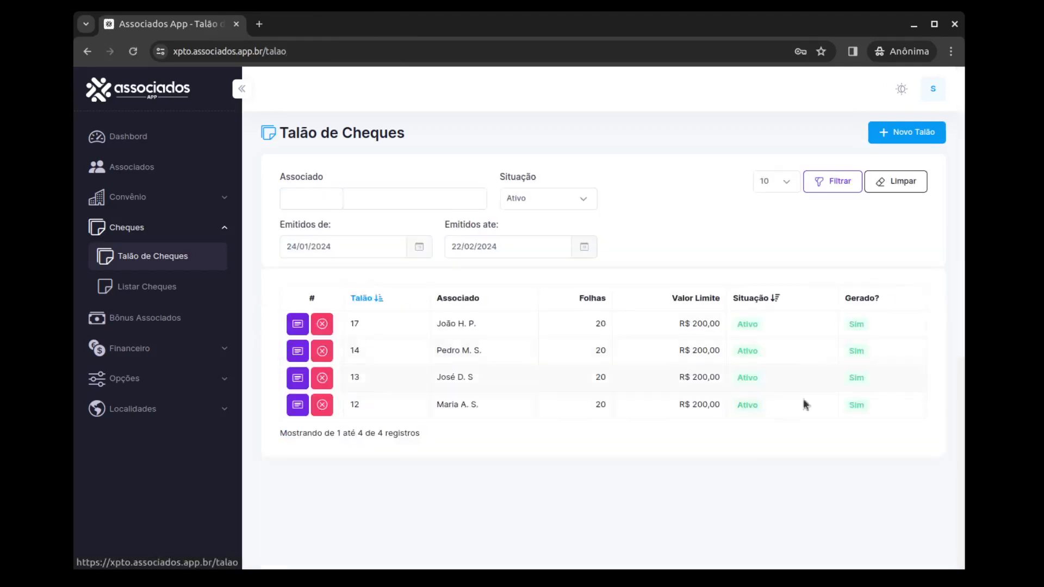
drag(436, 324, 810, 326)
drag(348, 324, 365, 326)
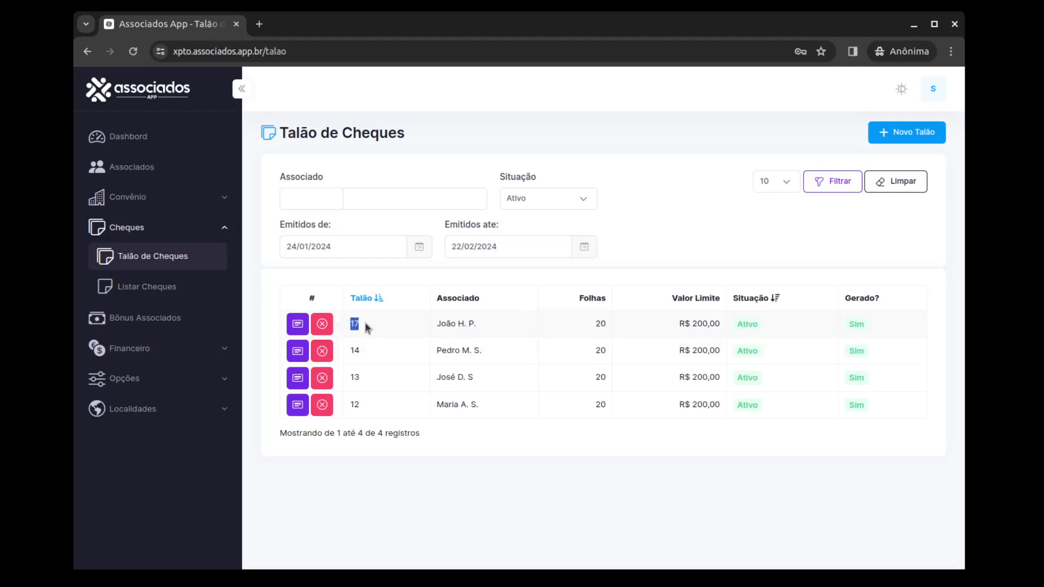
click(298, 324)
scroll(582, 401, down, 4)
scroll(617, 393, up, 4)
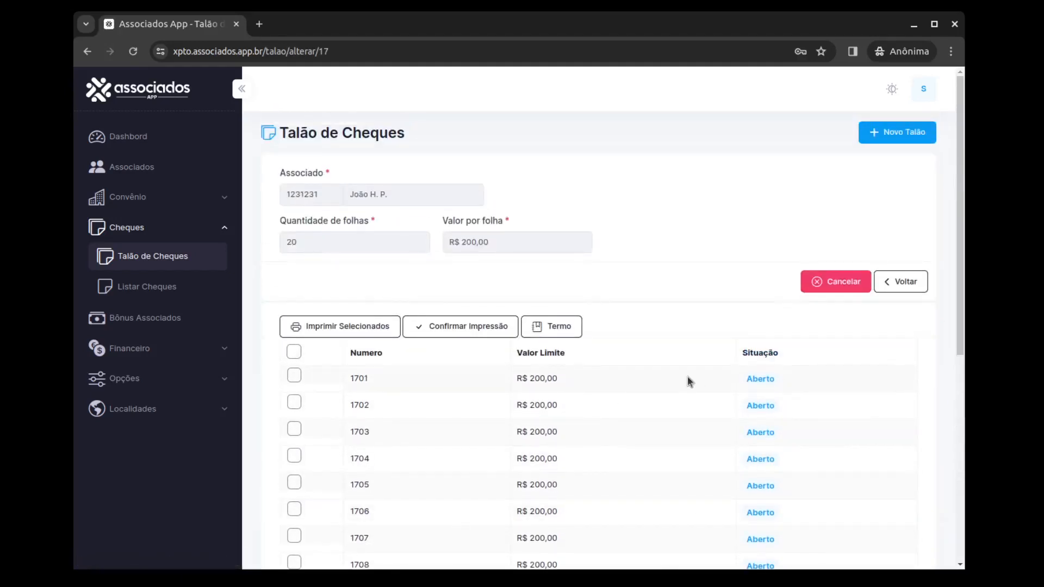
List all cheques without filter criteria and examine the entries on pages 5 and 6 of the results.
click(148, 286)
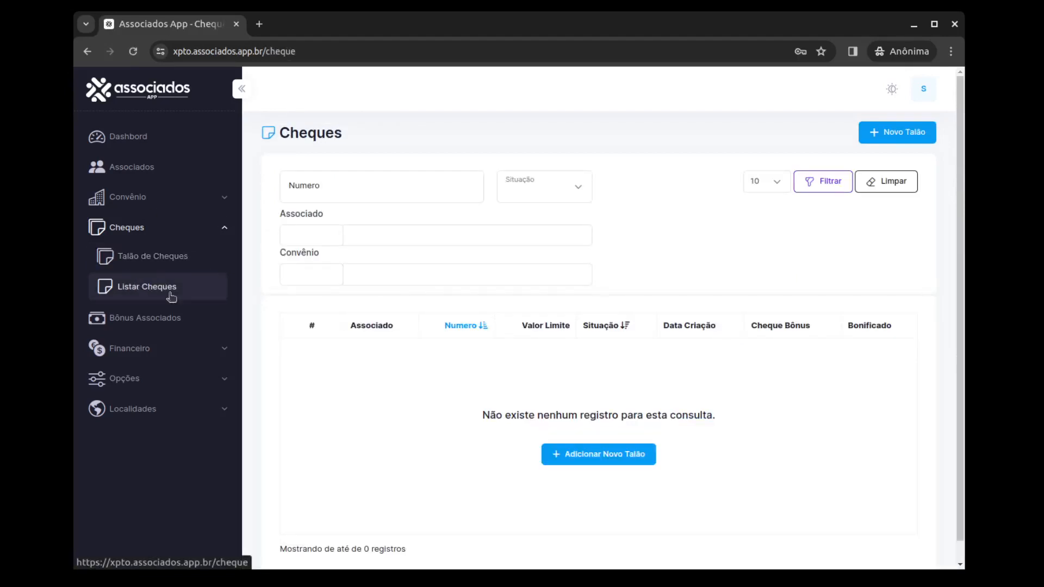
click(830, 187)
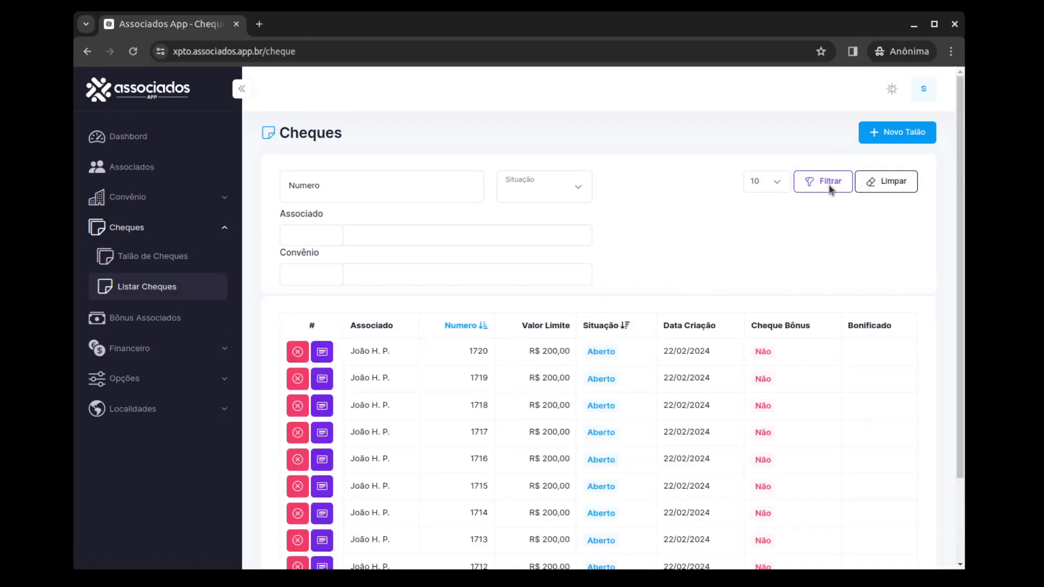
scroll(817, 221, down, 2)
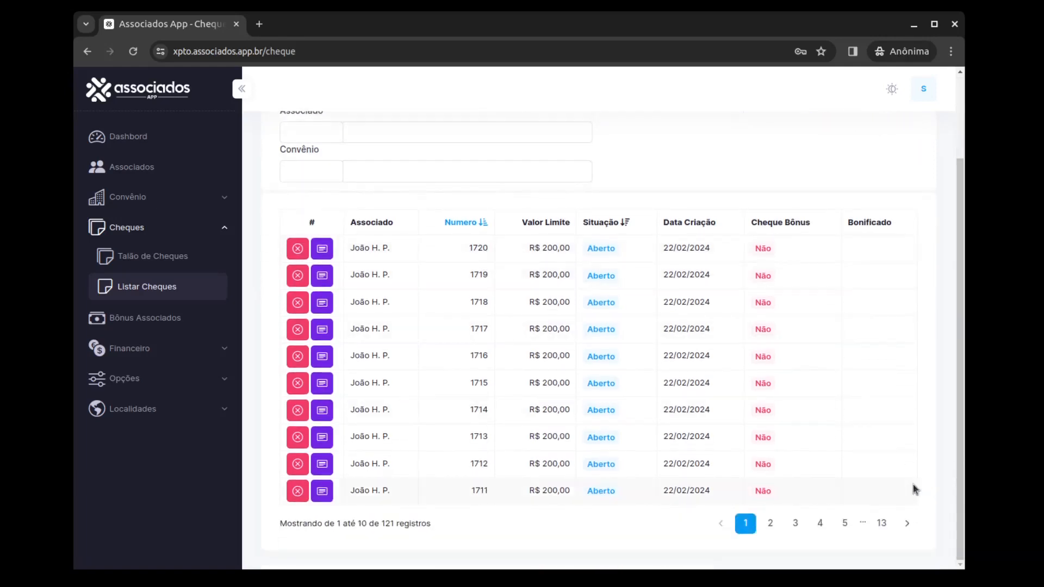
click(845, 524)
scroll(722, 352, down, 2)
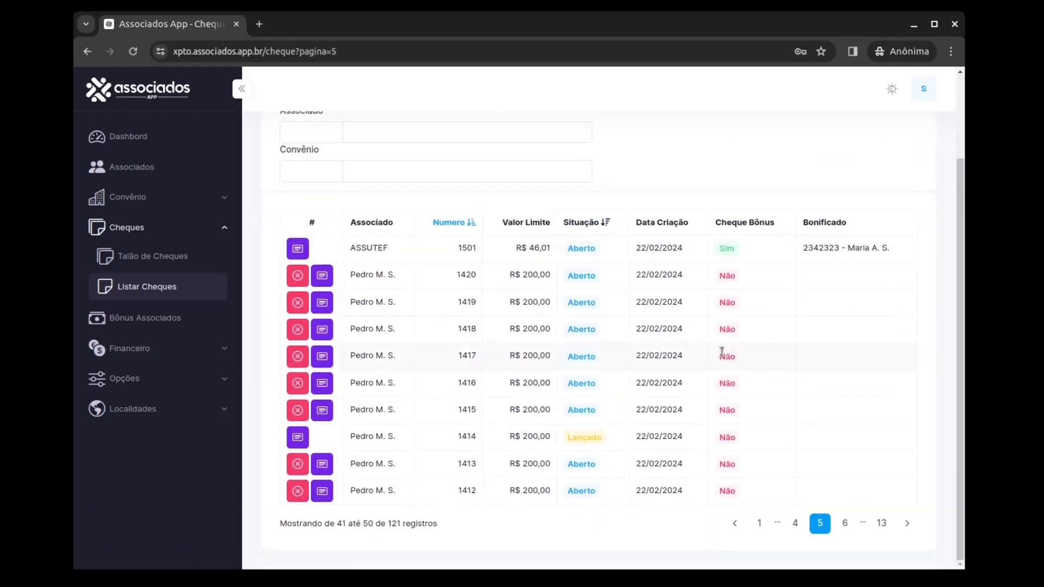
click(845, 524)
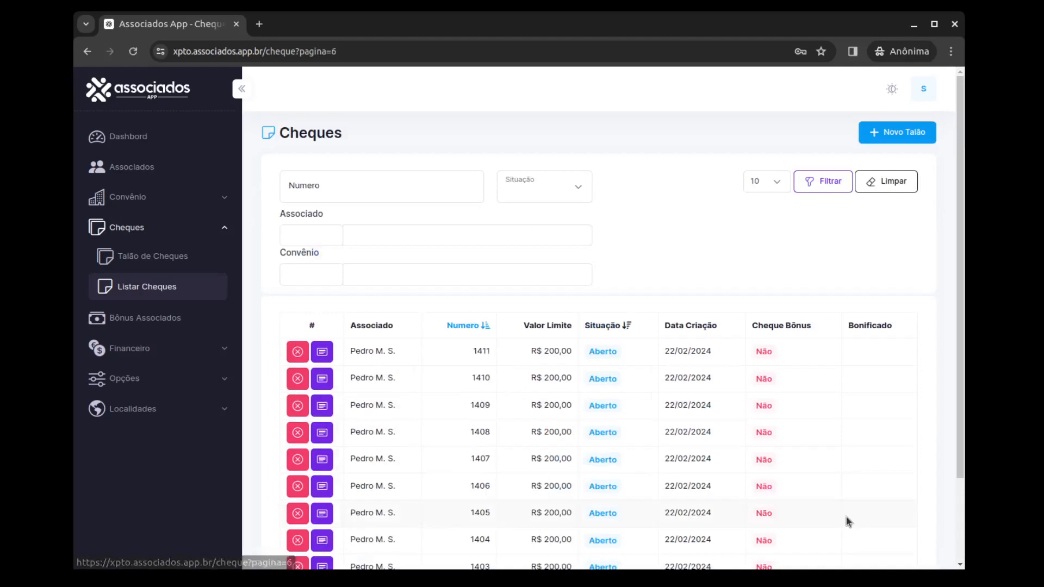
scroll(792, 457, down, 2)
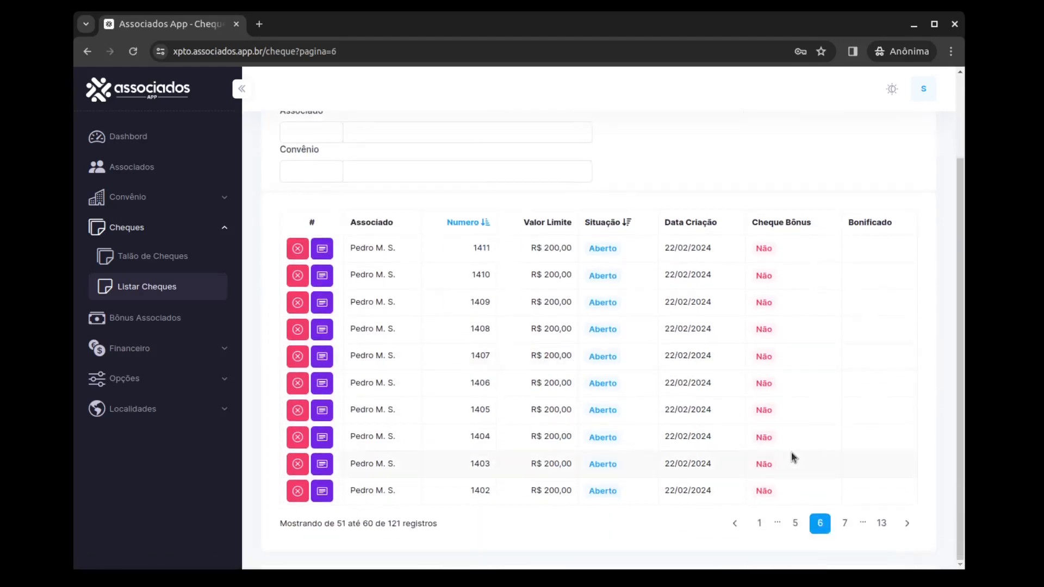
scroll(791, 451, down, 2)
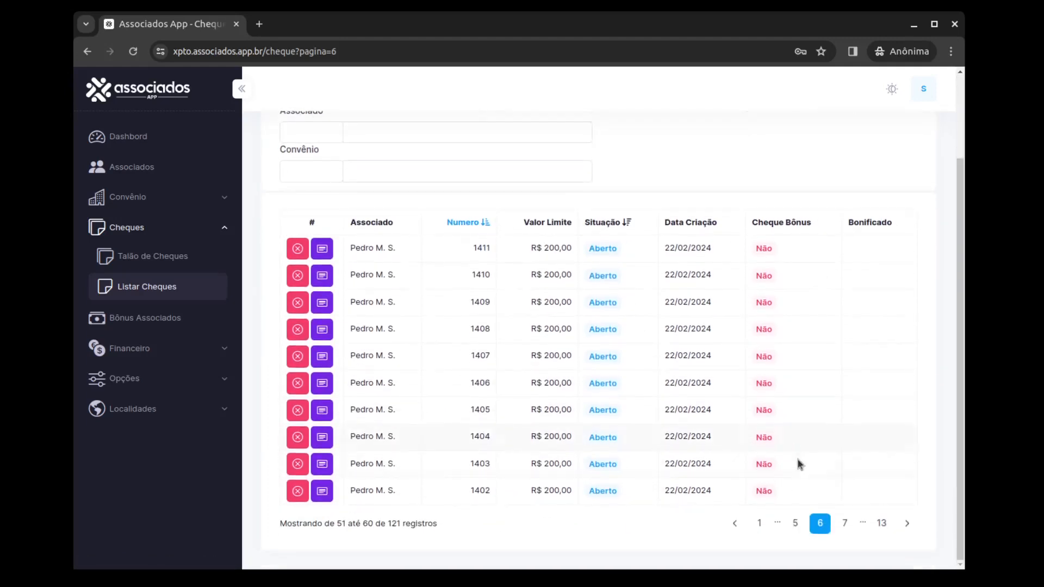
Go back to page 5 of the cheque list and examine the bonus cheque's limit value, bonus flag and beneficiary.
click(795, 523)
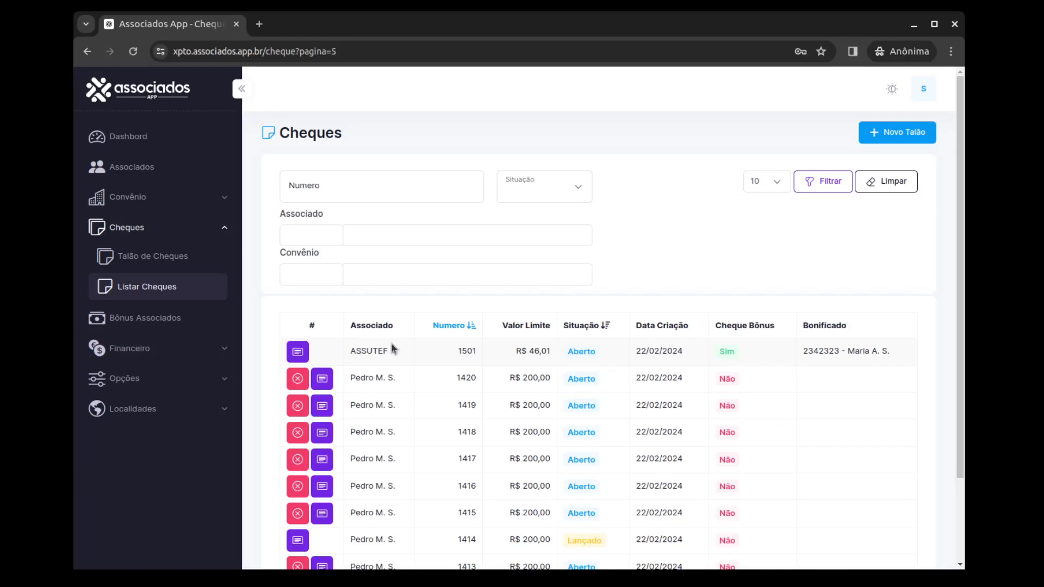
drag(376, 378, 481, 541)
click(522, 350)
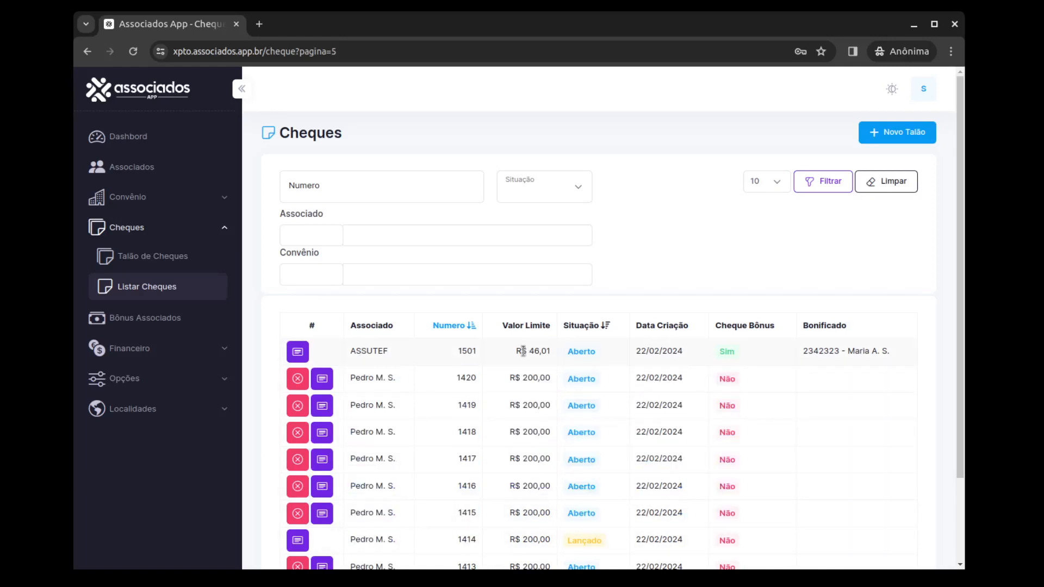
double_click(725, 351)
double_click(863, 352)
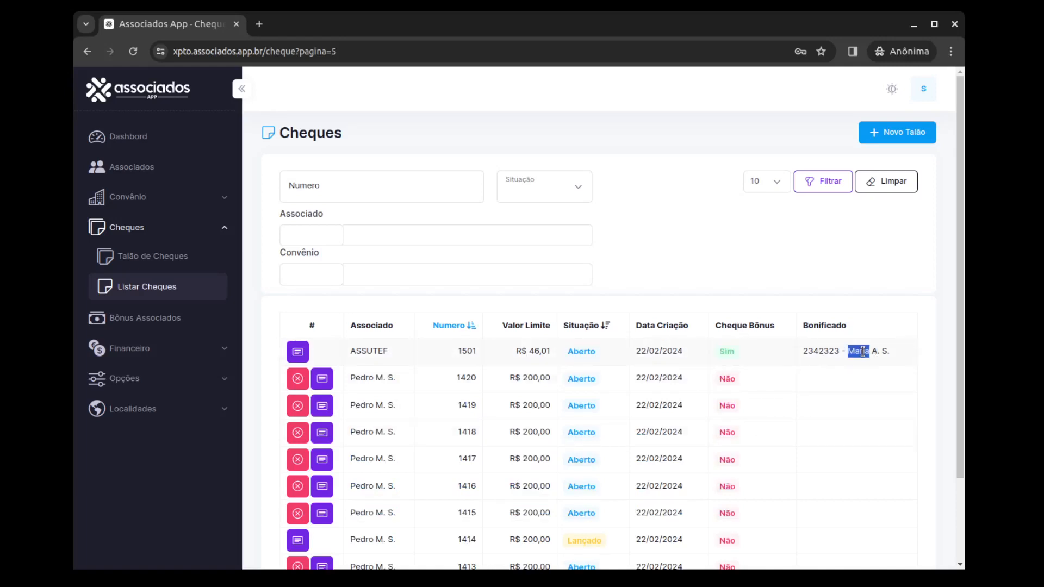
Filter the cheque list by the associate who is the beneficiary of the bonus cheque.
double_click(806, 352)
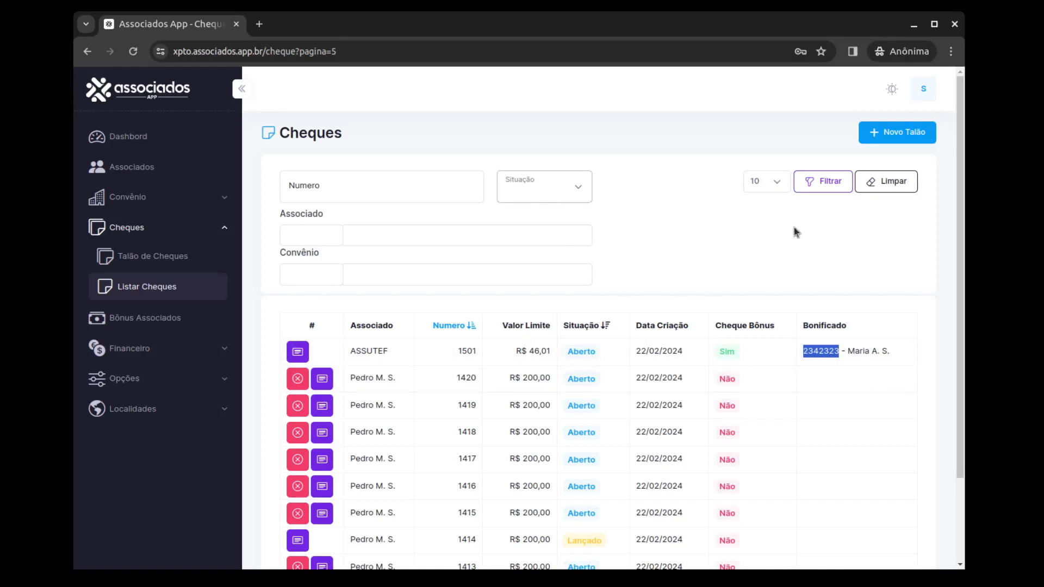
click(827, 181)
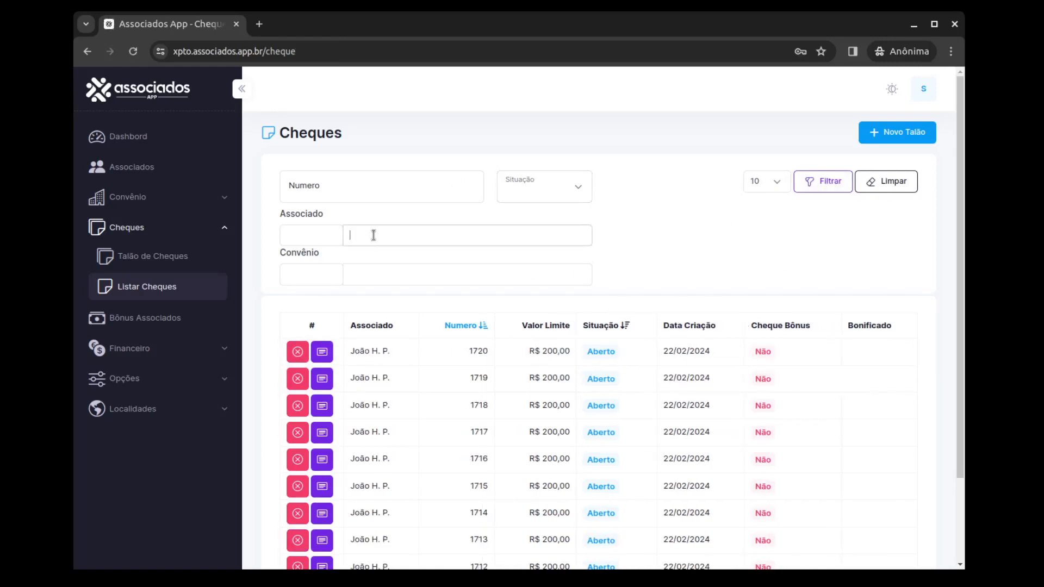
key(Return)
click(808, 183)
scroll(586, 373, down, 2)
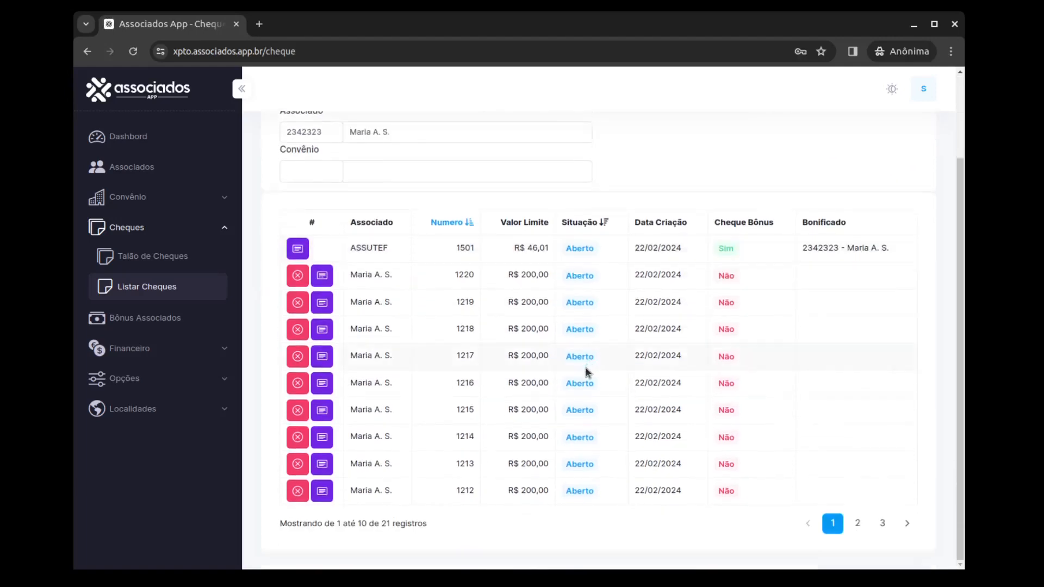
Browse pages 2 and 3 of the associate's cheques and return to page 1.
click(858, 523)
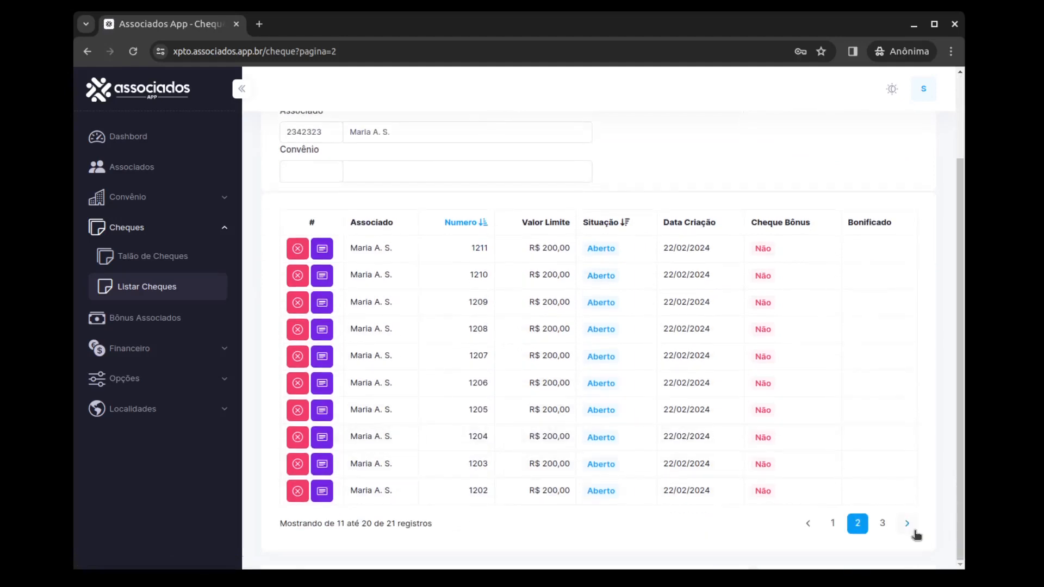
click(883, 523)
click(845, 379)
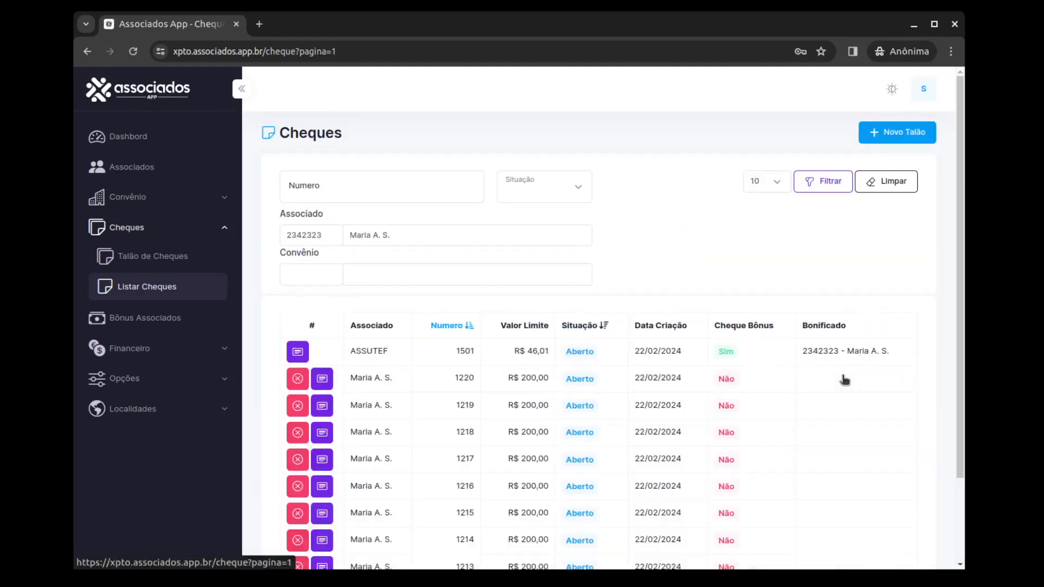
Open the details of bonus cheque 1501, examine its bonus flag and beneficiary, and return to the cheque list.
click(301, 352)
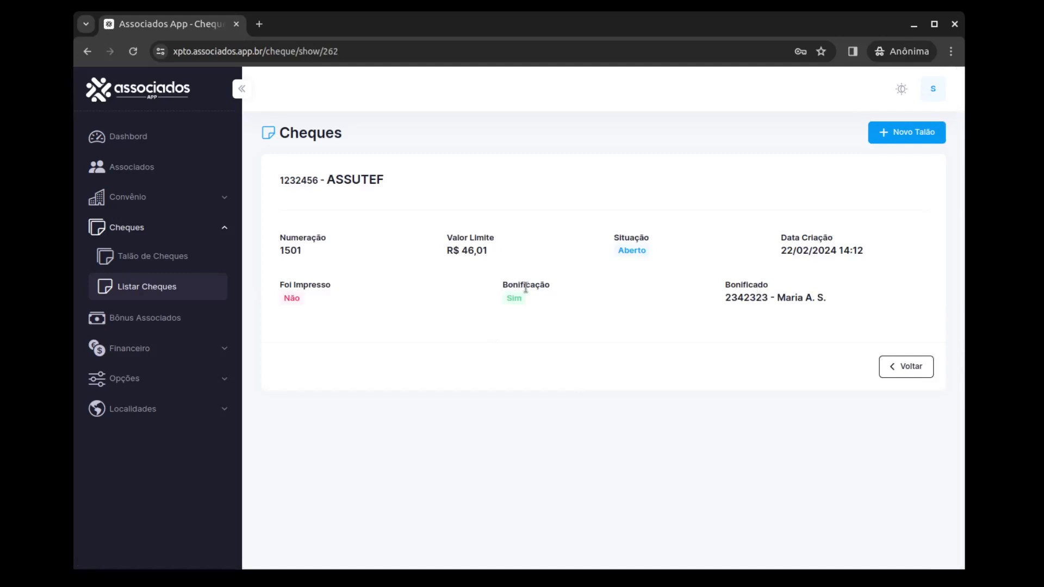
double_click(513, 283)
click(804, 294)
triple_click(789, 293)
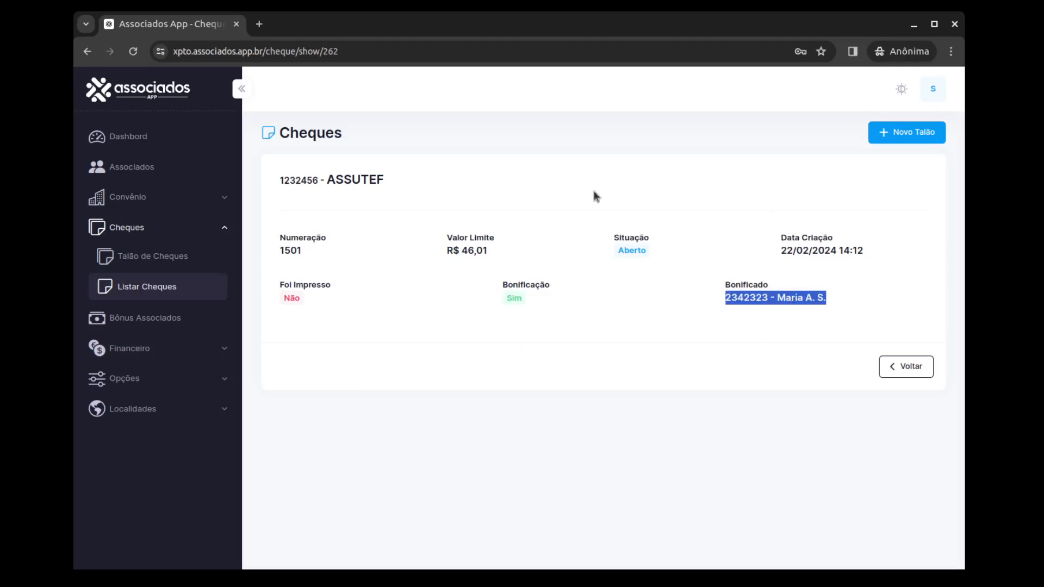
click(143, 296)
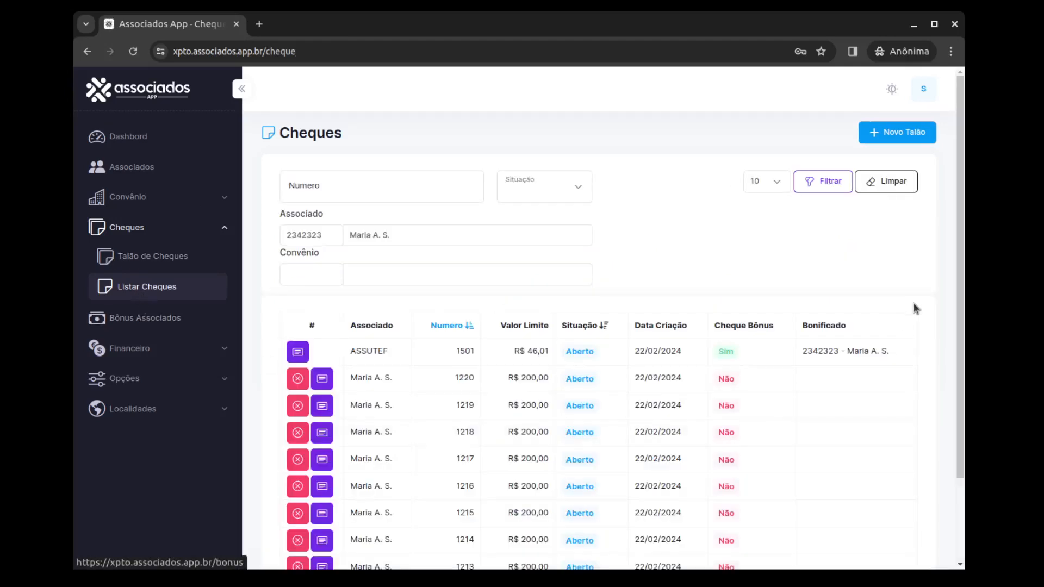
View the details of the associate's regular cheque 1220 and go back to the cheque list.
scroll(865, 381, down, 3)
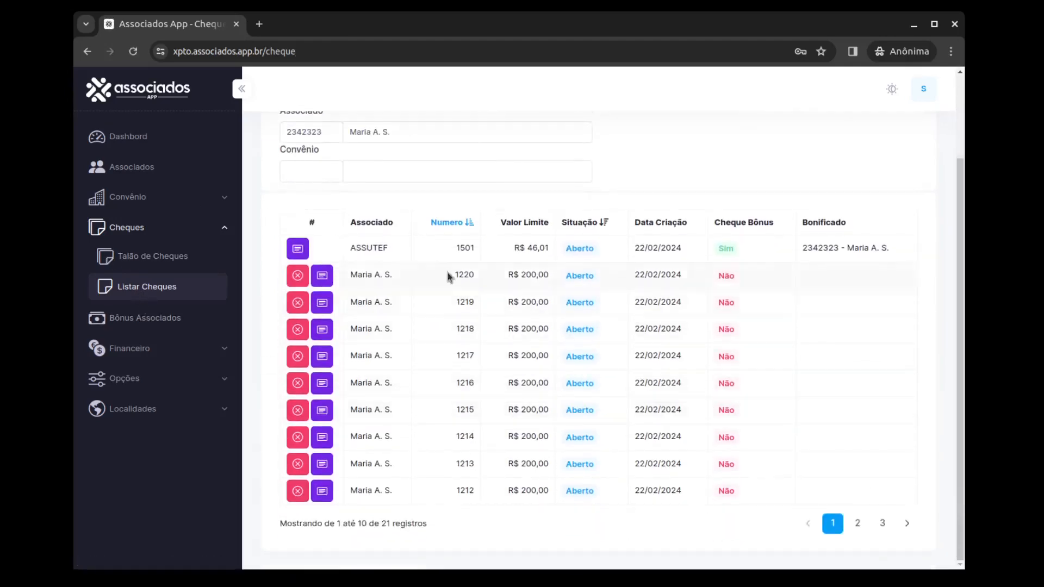
click(321, 280)
click(932, 365)
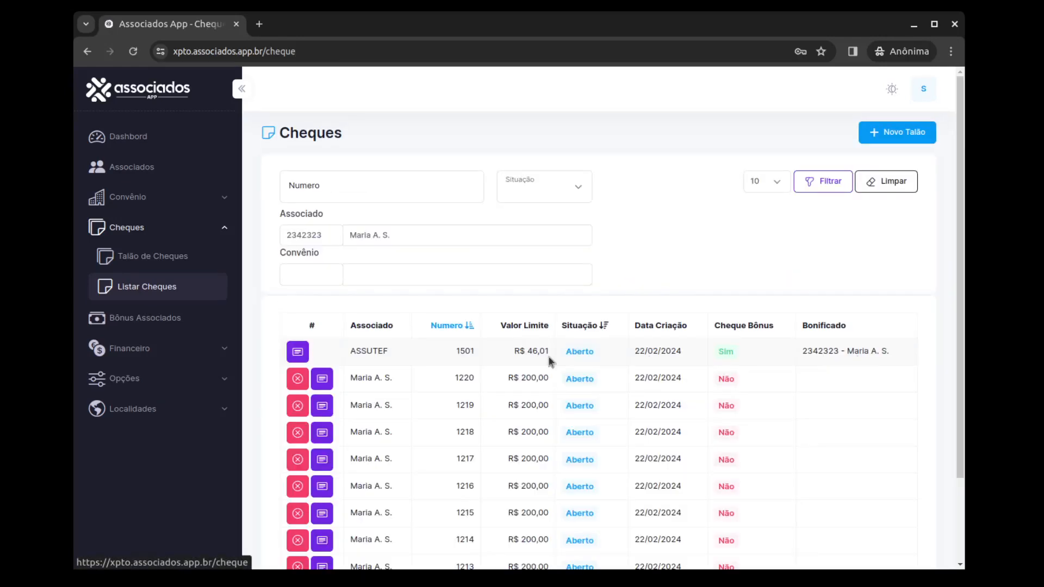
Look over the chequebook list and its entries.
click(165, 267)
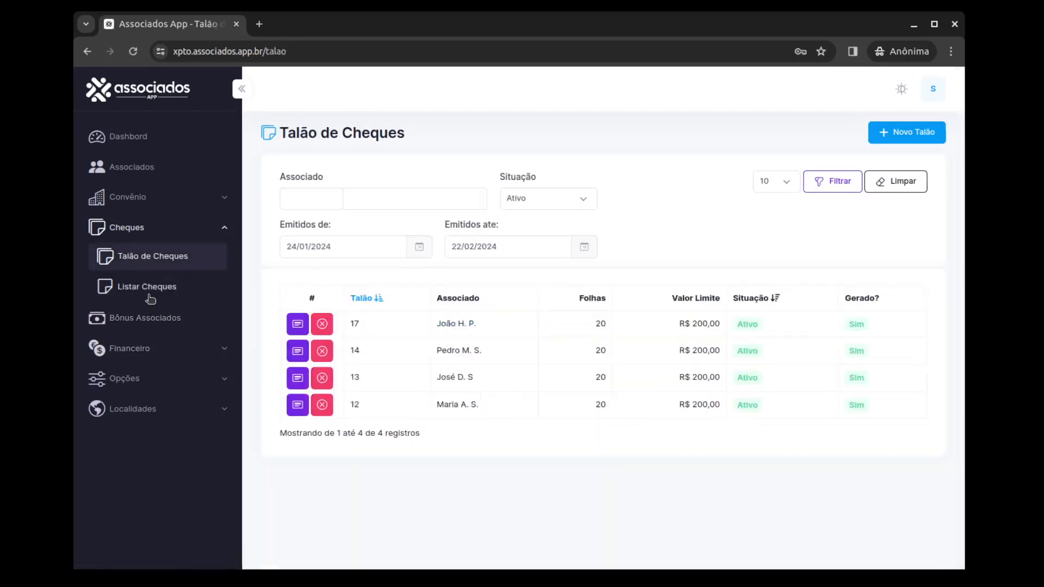
click(209, 289)
click(179, 253)
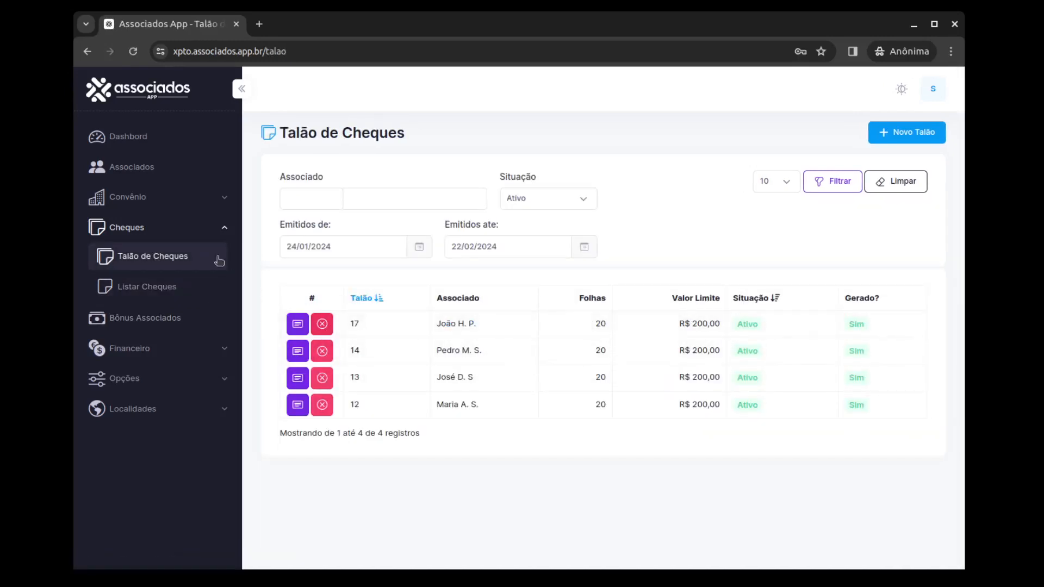
Go back to the cheque list and filter it by the bonus cheque's beneficiary.
click(163, 286)
click(395, 239)
text(m)
key(Return)
click(840, 180)
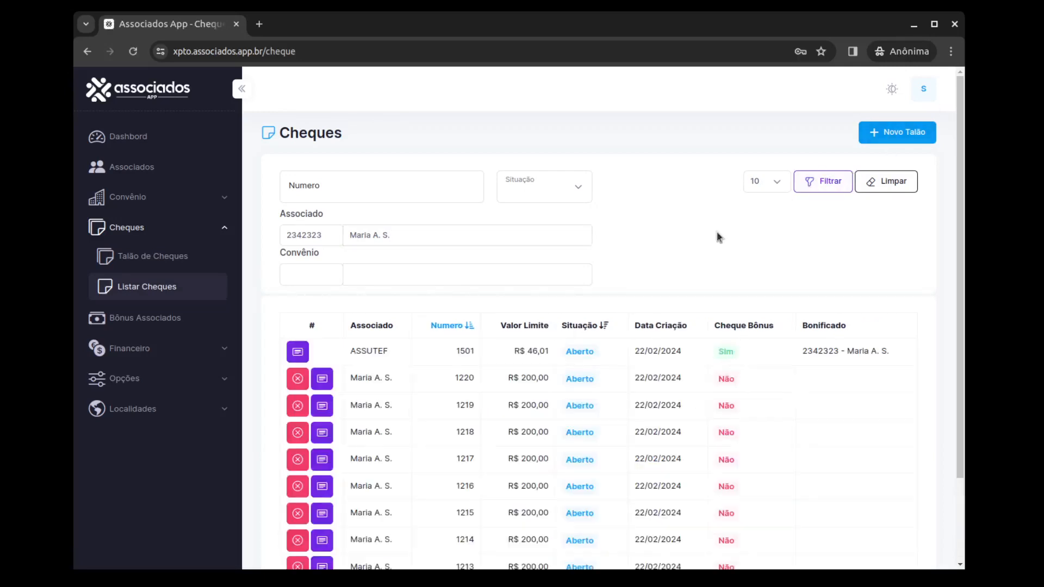
Cancel cheque 1220 with the reason "motivo", authorising it with the saved account password.
click(298, 382)
click(467, 246)
text(motiv)
click(467, 298)
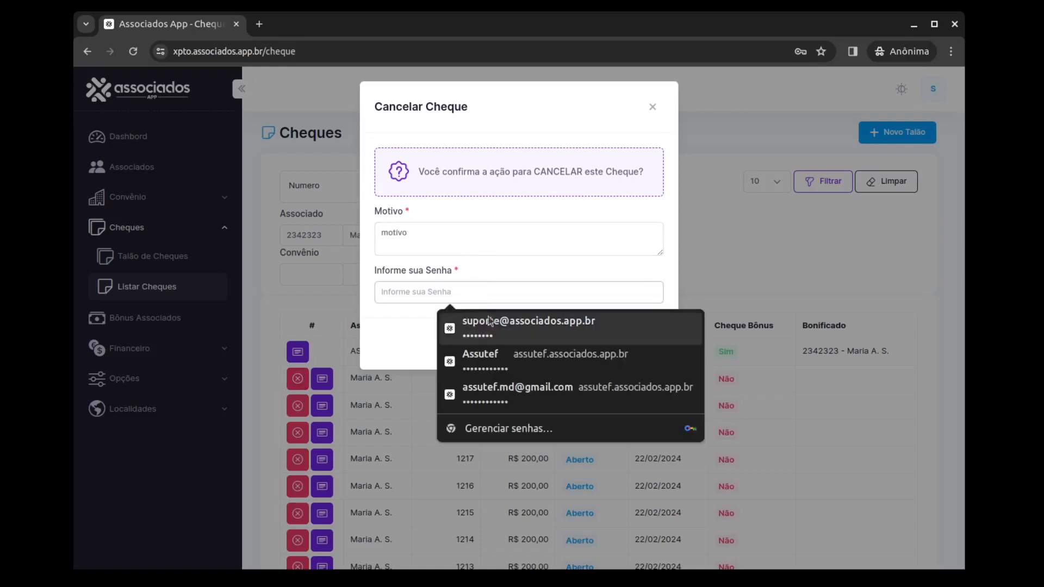
click(493, 322)
click(557, 348)
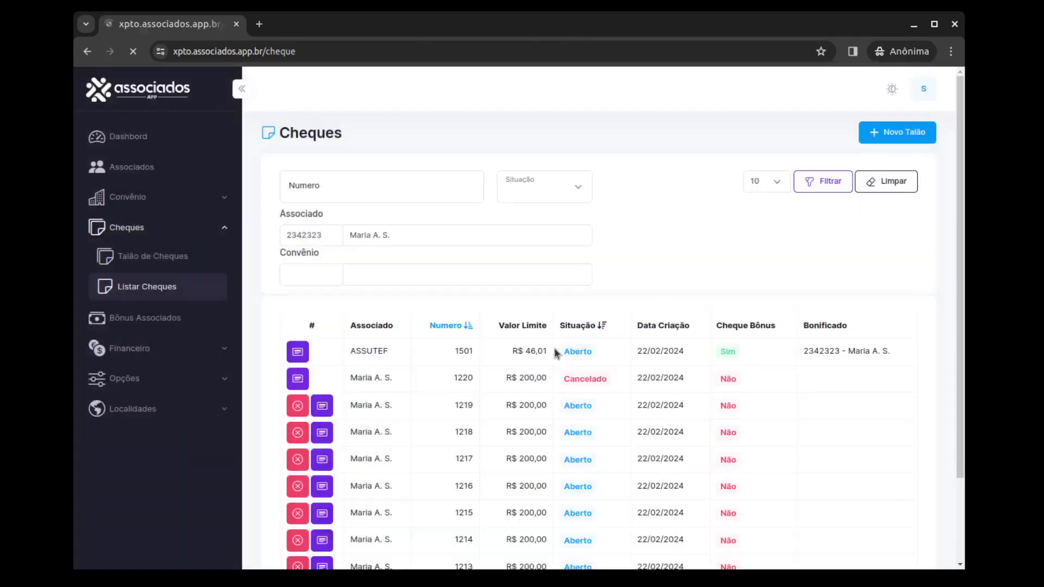
Examine the status, number and associate of the cancelled cheque and look over the remaining cheques.
double_click(578, 378)
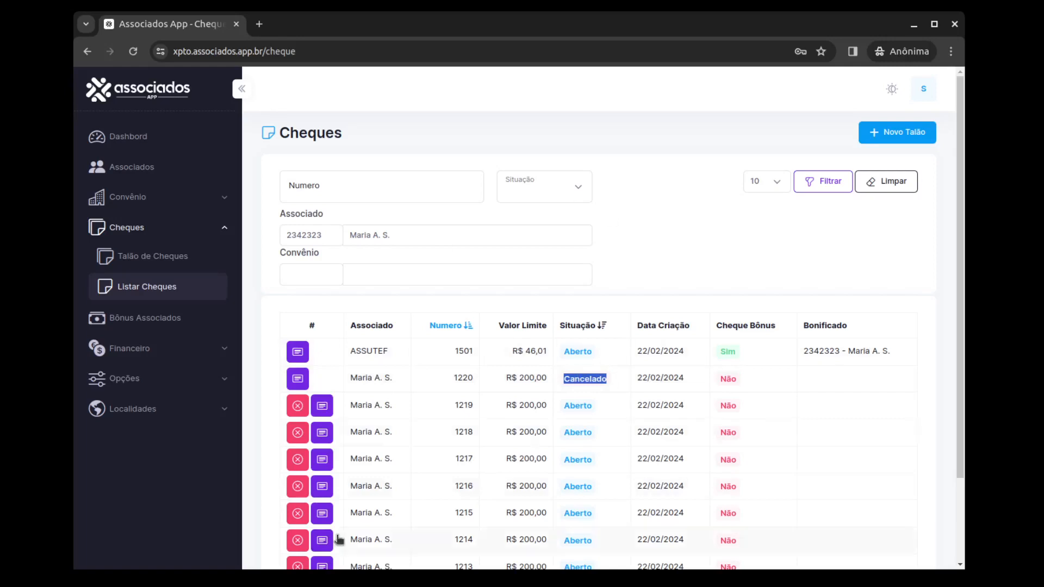
double_click(463, 378)
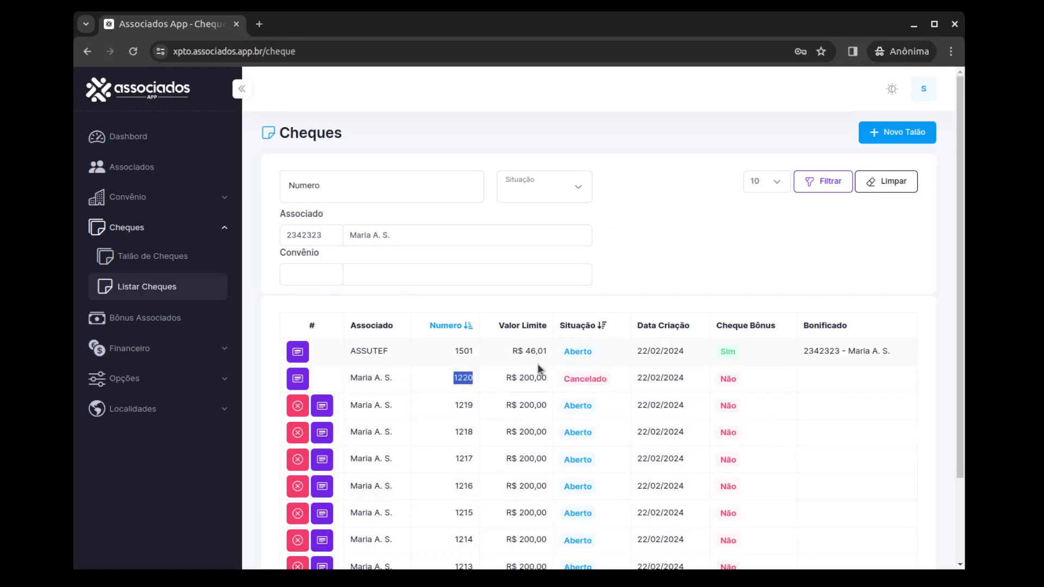
click(361, 377)
scroll(644, 357, down, 2)
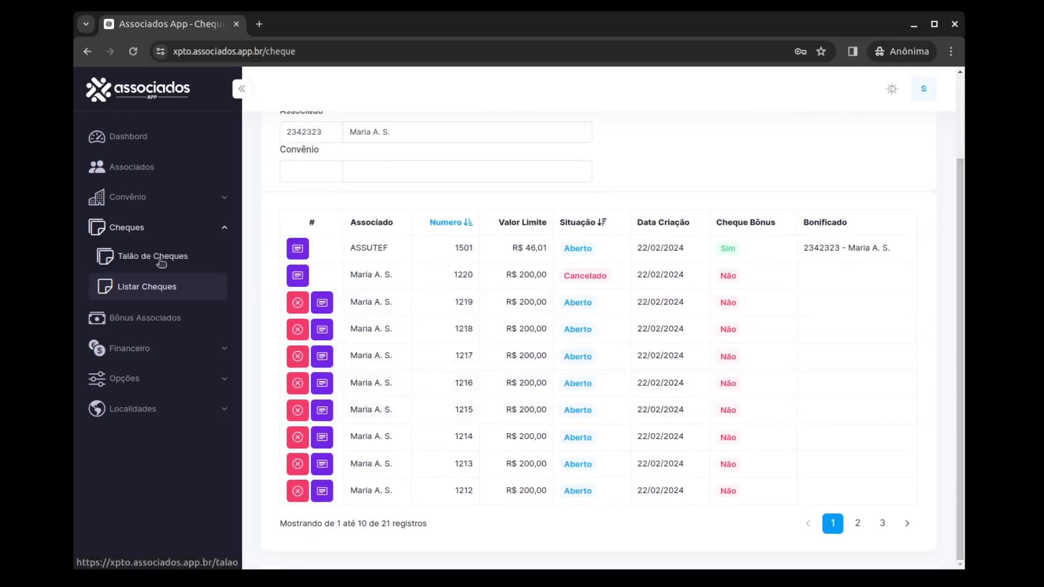
Return to the chequebook list and filter it by status Ativo, issued from 24/01/2024 to 22/02/2024.
click(161, 263)
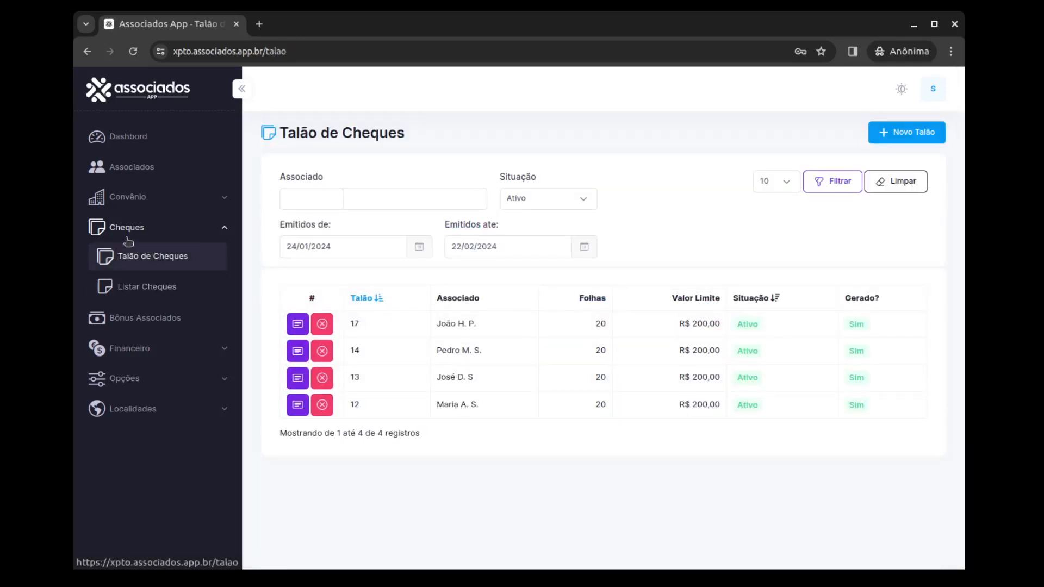
click(834, 185)
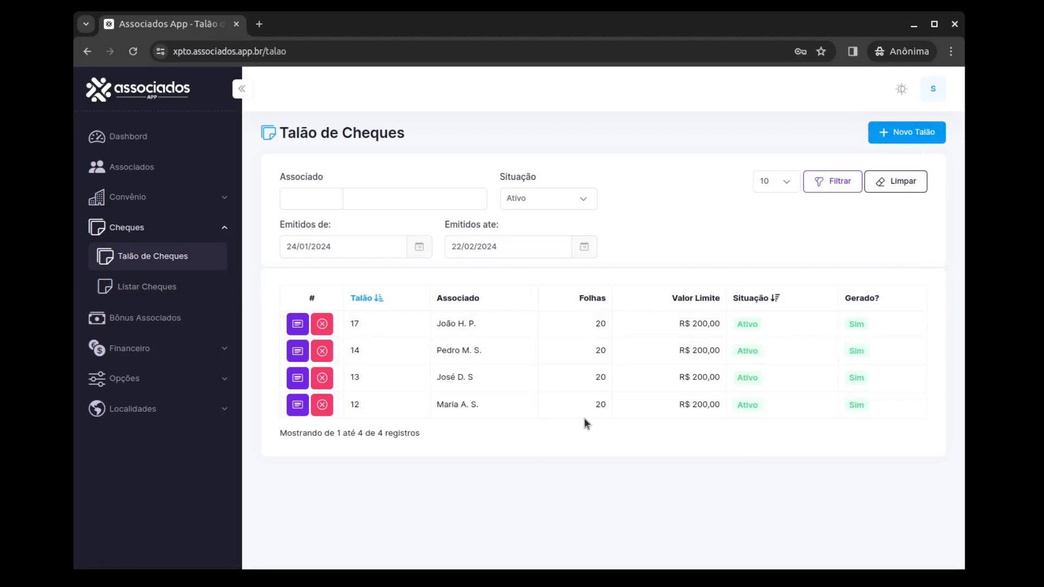